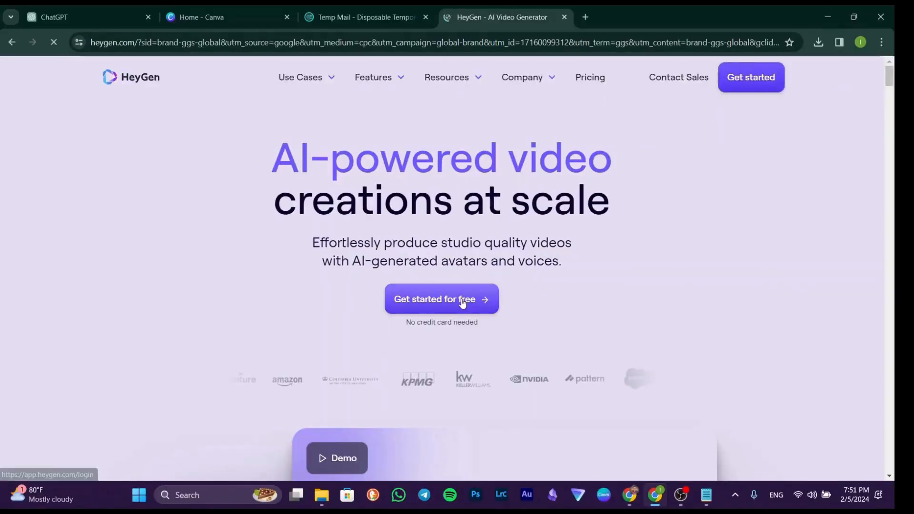
Start a free HeyGen email sign-up with the temporary address copied from Temp Mail and request a verification code.
{"action": "left_click", "coordinate": [461, 300]}
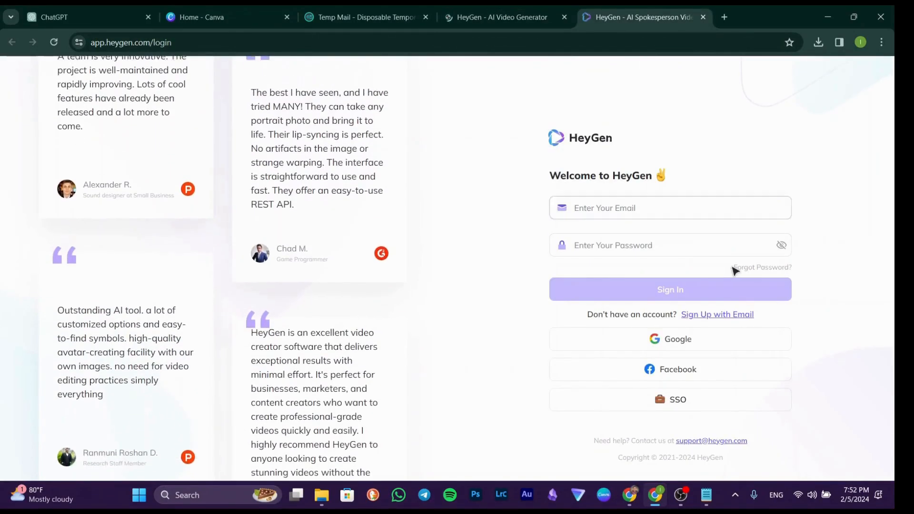
{"action": "left_click", "coordinate": [734, 314]}
{"action": "left_click", "coordinate": [333, 9]}
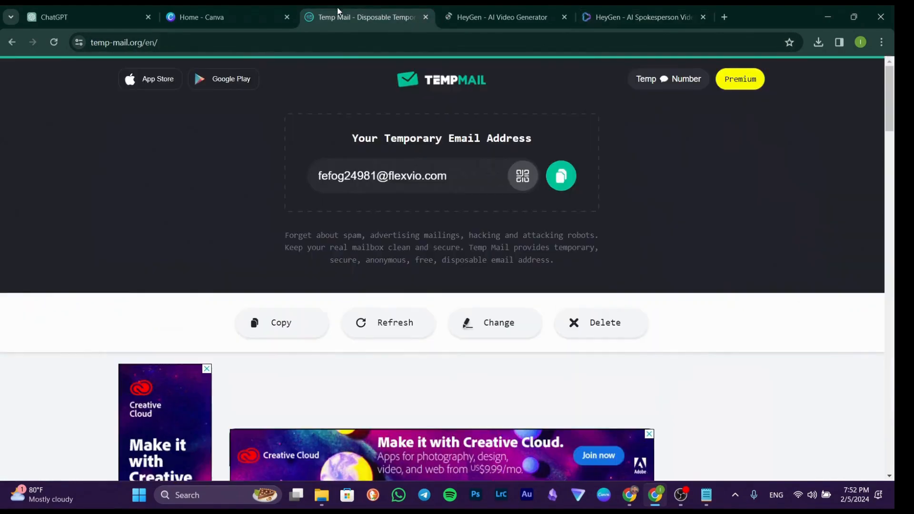
{"action": "left_click", "coordinate": [550, 182]}
{"action": "left_click", "coordinate": [614, 17]}
{"action": "key", "text": "ctrl+v"}
{"action": "left_click", "coordinate": [746, 237]}
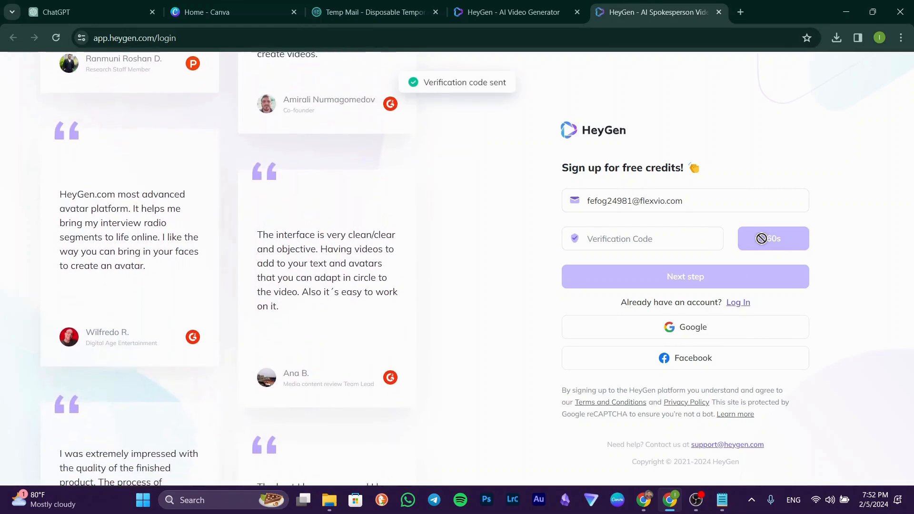
Copy the verification code from the HeyGen email in Temp Mail, enter it in the sign-up form and submit it.
{"action": "left_click", "coordinate": [375, 12]}
{"action": "scroll", "coordinate": [491, 253], "scroll_direction": "down", "scroll_amount": 4}
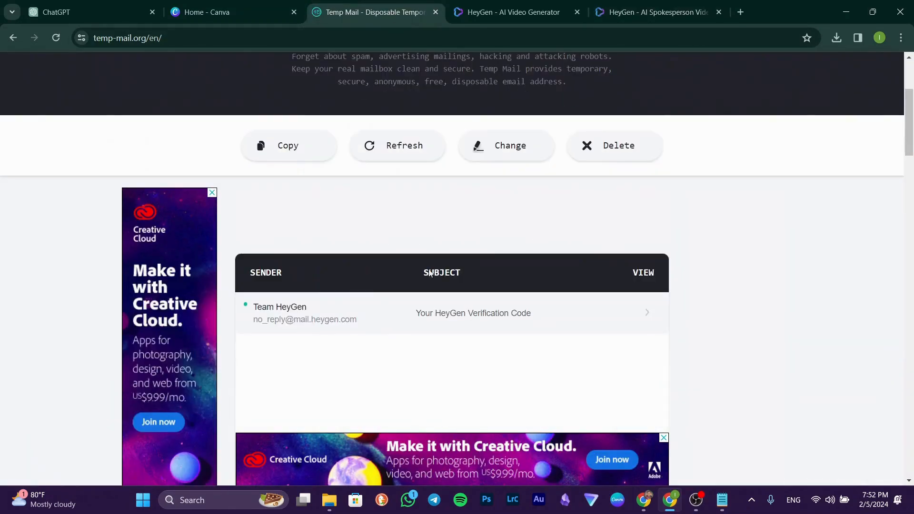
{"action": "left_click", "coordinate": [304, 308]}
{"action": "scroll", "coordinate": [490, 295], "scroll_direction": "down", "scroll_amount": 6}
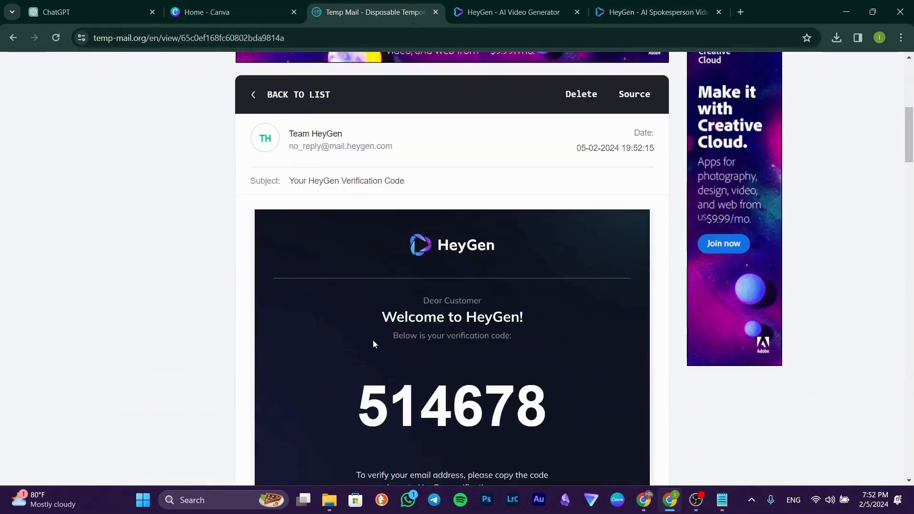
{"action": "left_click_drag", "start_coordinate": [358, 406], "coordinate": [583, 389]}
{"action": "key", "text": "ctrl+c"}
{"action": "left_click", "coordinate": [656, 12]}
{"action": "left_click", "coordinate": [620, 238]}
{"action": "key", "text": "ctrl+v"}
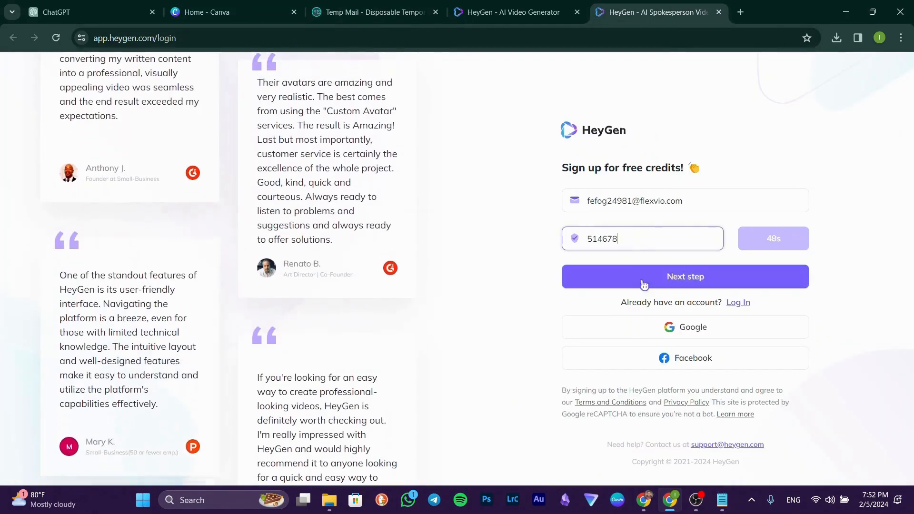
{"action": "left_click", "coordinate": [642, 276]}
Enter and confirm the account password, then finish creating the account.
{"action": "left_click", "coordinate": [637, 261]}
{"action": "key", "text": "super+v"}
{"action": "left_click", "coordinate": [658, 426]}
{"action": "left_click", "coordinate": [577, 296]}
{"action": "key", "text": "ctrl+v"}
{"action": "left_click", "coordinate": [641, 349]}
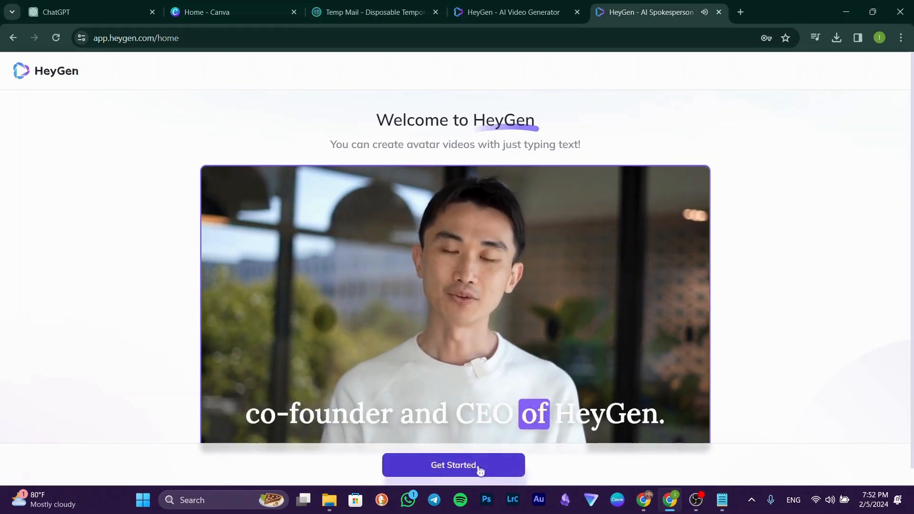
Get past the welcome video and complete the five-question onboarding survey.
{"action": "left_click", "coordinate": [479, 470]}
{"action": "left_click", "coordinate": [428, 199]}
{"action": "left_click", "coordinate": [587, 435]}
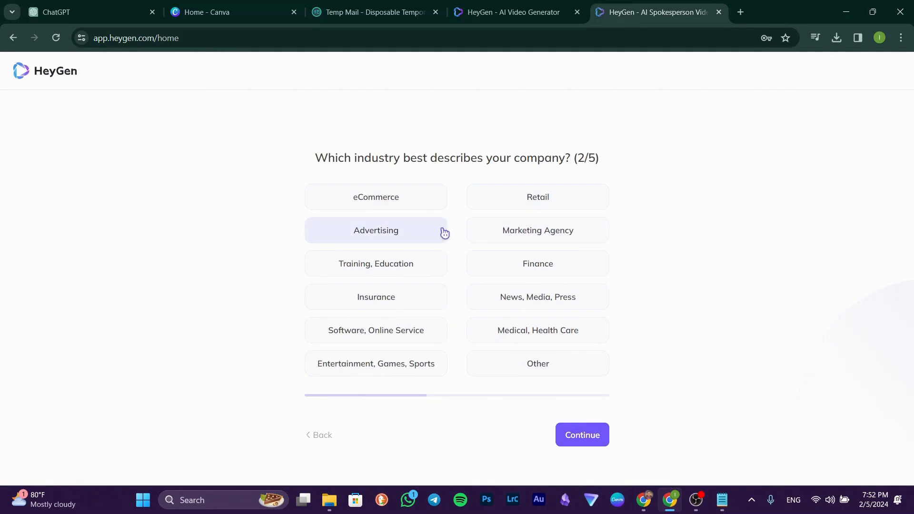
{"action": "left_click", "coordinate": [590, 443]}
{"action": "left_click", "coordinate": [419, 197]}
{"action": "left_click", "coordinate": [581, 434]}
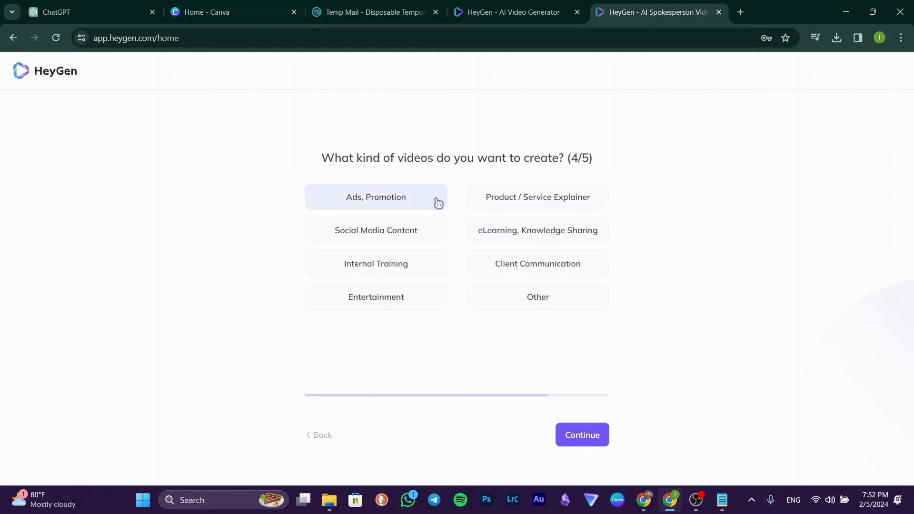
{"action": "left_click", "coordinate": [588, 443]}
{"action": "left_click", "coordinate": [543, 202]}
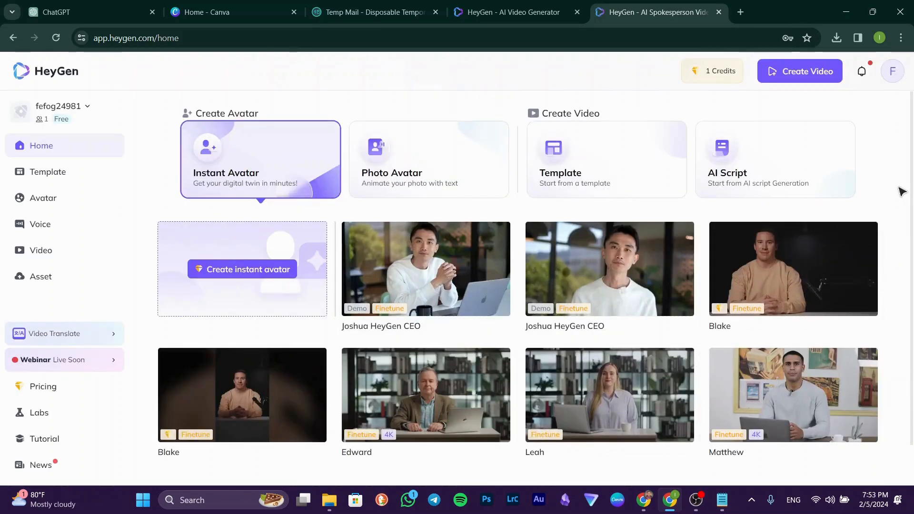
Look through the photo avatar options and the horizontal and vertical public video templates.
{"action": "left_click", "coordinate": [438, 171]}
{"action": "scroll", "coordinate": [413, 348], "scroll_direction": "down", "scroll_amount": 5}
{"action": "scroll", "coordinate": [418, 340], "scroll_direction": "up", "scroll_amount": 4}
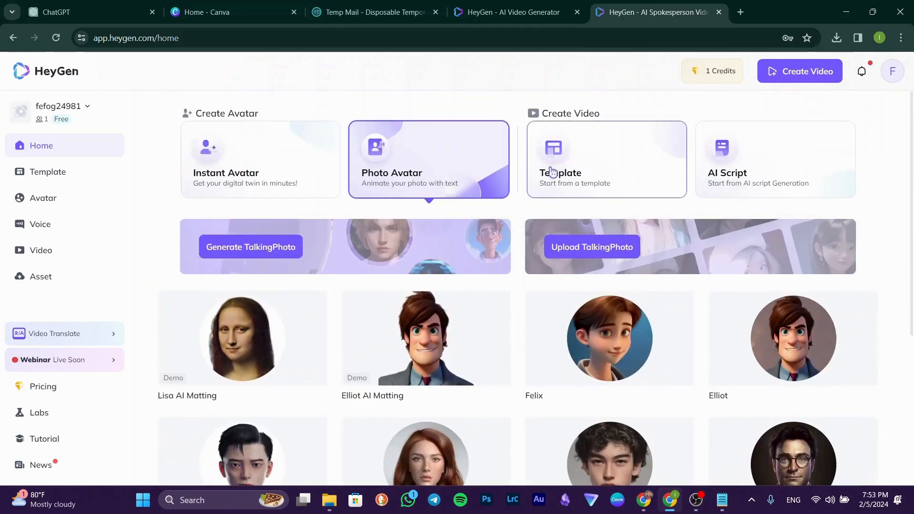
{"action": "left_click", "coordinate": [547, 172]}
{"action": "scroll", "coordinate": [590, 219], "scroll_direction": "down", "scroll_amount": 1}
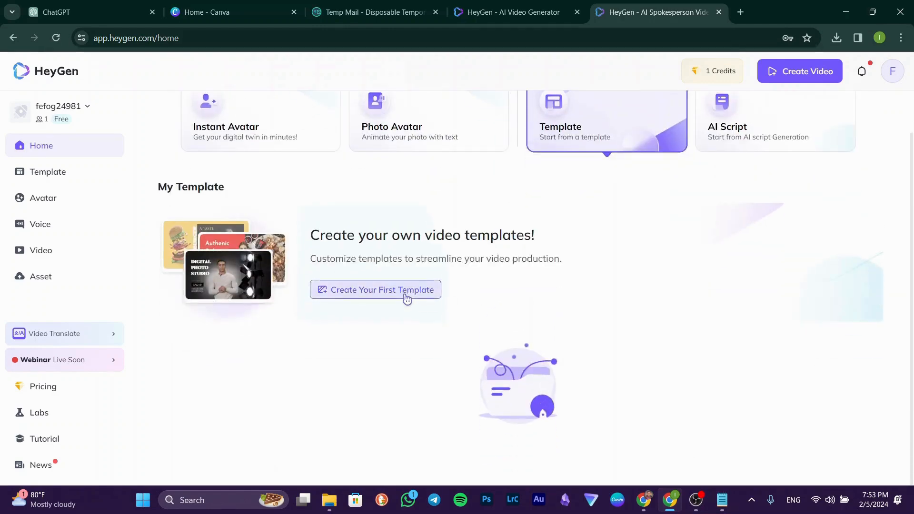
{"action": "scroll", "coordinate": [352, 314], "scroll_direction": "up", "scroll_amount": 1}
{"action": "left_click", "coordinate": [269, 170]}
{"action": "left_click", "coordinate": [643, 180]}
{"action": "scroll", "coordinate": [852, 340], "scroll_direction": "down", "scroll_amount": 3}
{"action": "scroll", "coordinate": [801, 333], "scroll_direction": "down", "scroll_amount": 13}
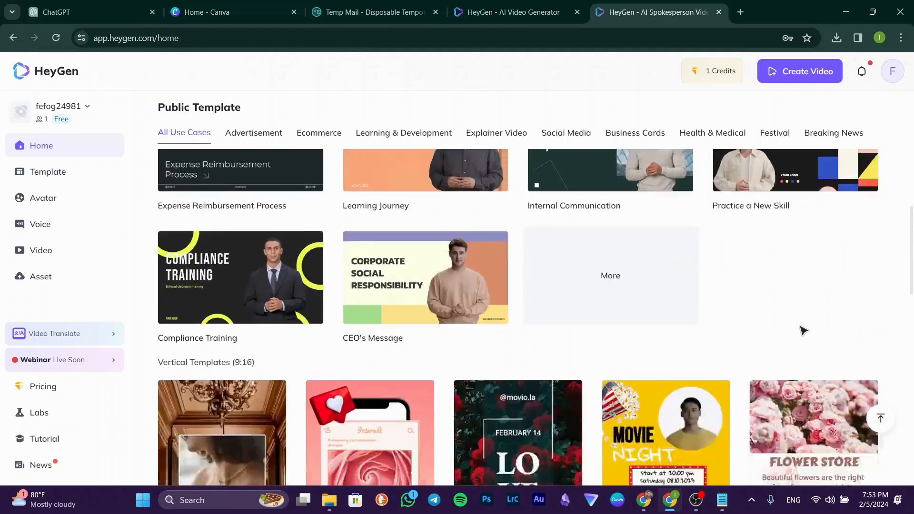
{"action": "scroll", "coordinate": [729, 367], "scroll_direction": "down", "scroll_amount": 2}
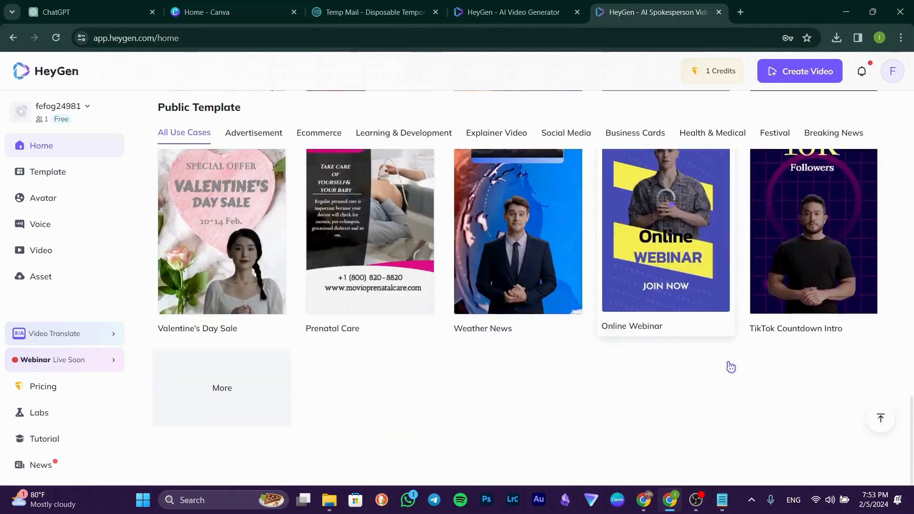
{"action": "scroll", "coordinate": [728, 367], "scroll_direction": "up", "scroll_amount": 15}
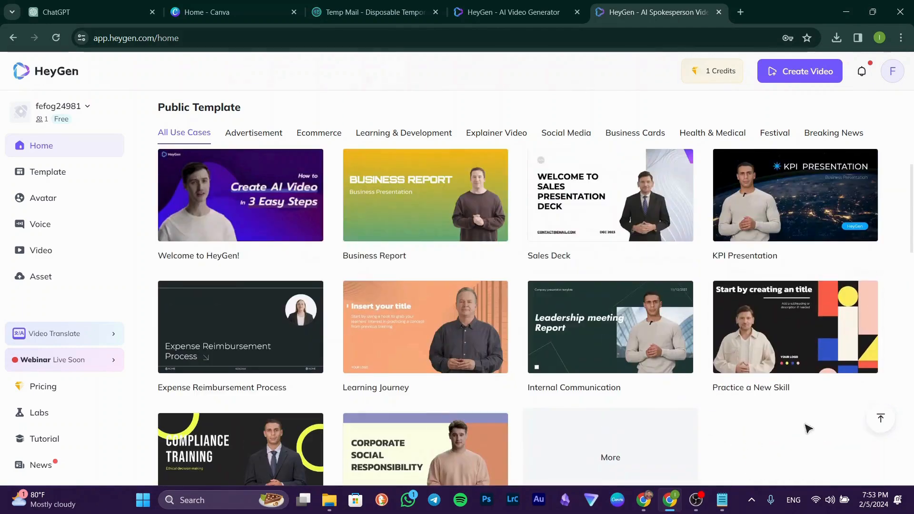
Create a video from the "Practice a New Skill" public template.
{"action": "left_click", "coordinate": [798, 337]}
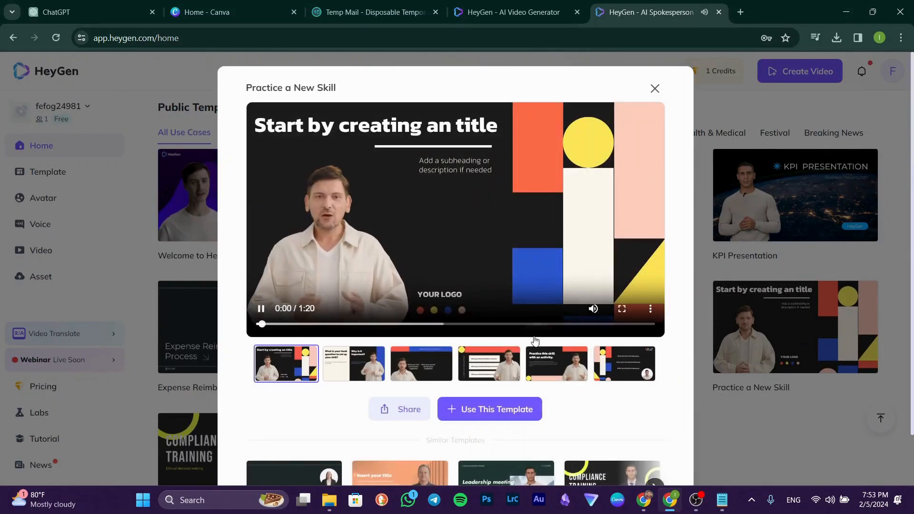
{"action": "scroll", "coordinate": [523, 342], "scroll_direction": "down", "scroll_amount": 2}
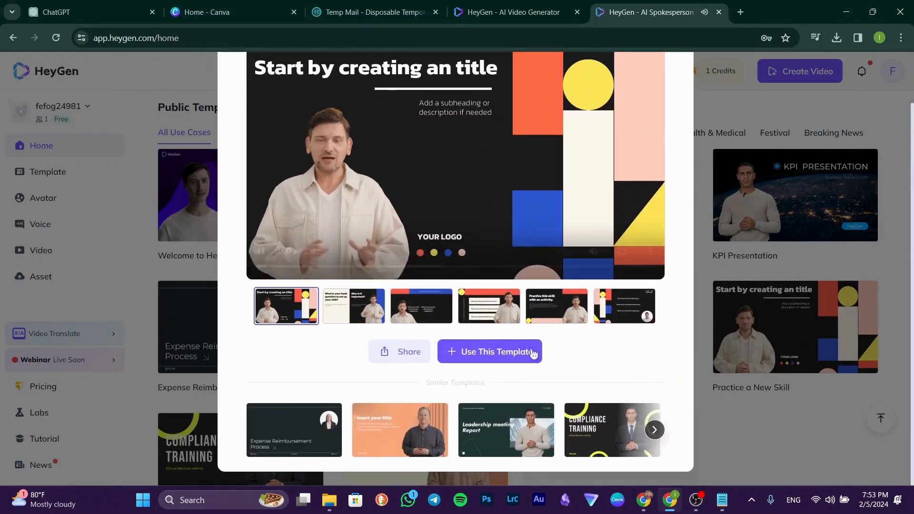
{"action": "left_click", "coordinate": [502, 352]}
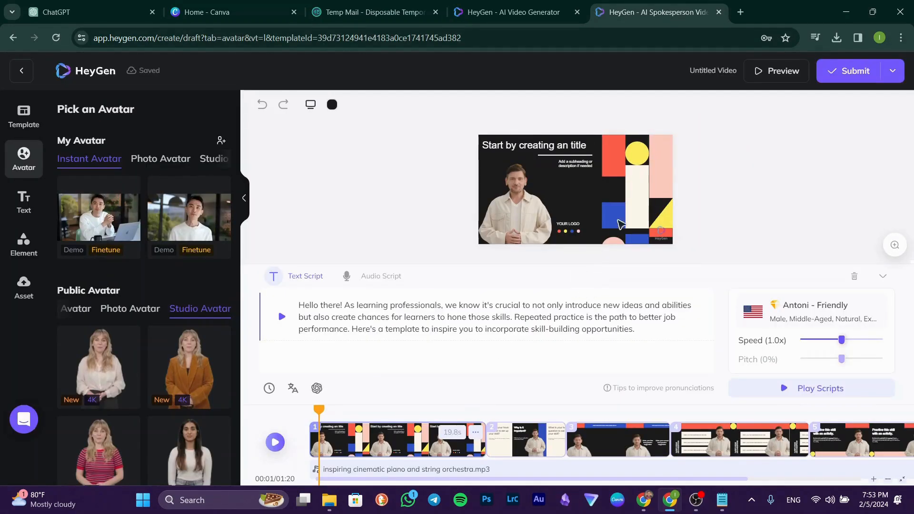
Delete the coloured shapes group, title, subheading and logo elements from the first scene, keeping only the avatar.
{"action": "left_click", "coordinate": [634, 200]}
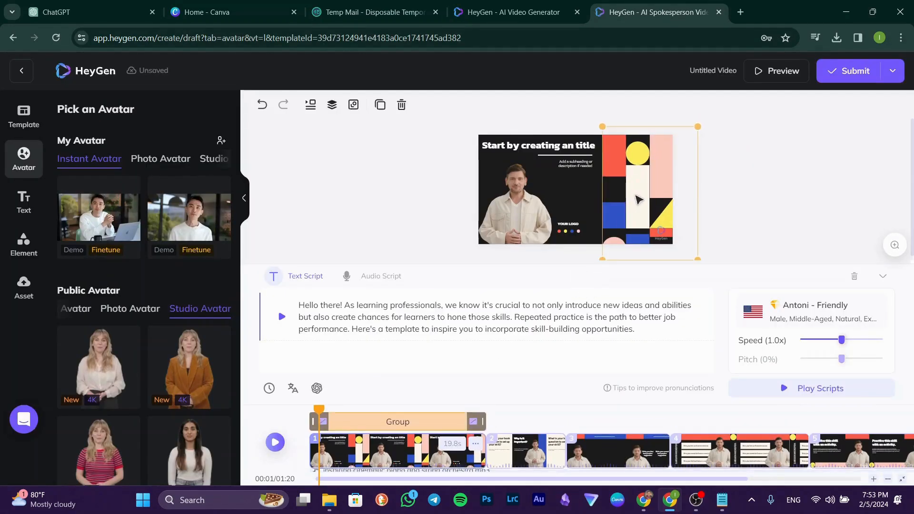
{"action": "key", "text": "Delete"}
{"action": "left_click", "coordinate": [563, 149]}
{"action": "key", "text": "Delete"}
{"action": "left_click", "coordinate": [569, 166]}
{"action": "key", "text": "Delete"}
{"action": "left_click", "coordinate": [568, 227]}
{"action": "key", "text": "Delete"}
Replace the first scene's presenter with the Anna studio avatar in the brown top and move it to the middle of the frame.
{"action": "left_click", "coordinate": [522, 210]}
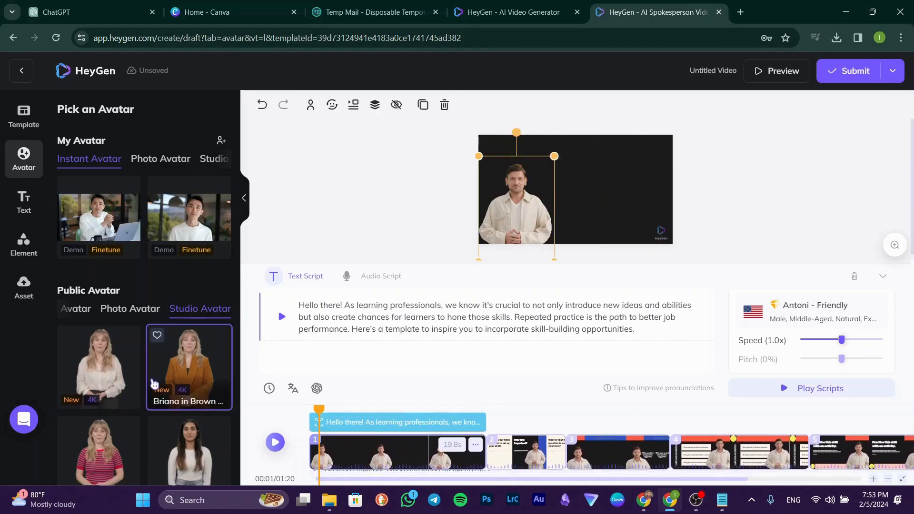
{"action": "left_click", "coordinate": [130, 308]}
{"action": "scroll", "coordinate": [92, 323], "scroll_direction": "down", "scroll_amount": 3}
{"action": "scroll", "coordinate": [93, 322], "scroll_direction": "up", "scroll_amount": 3}
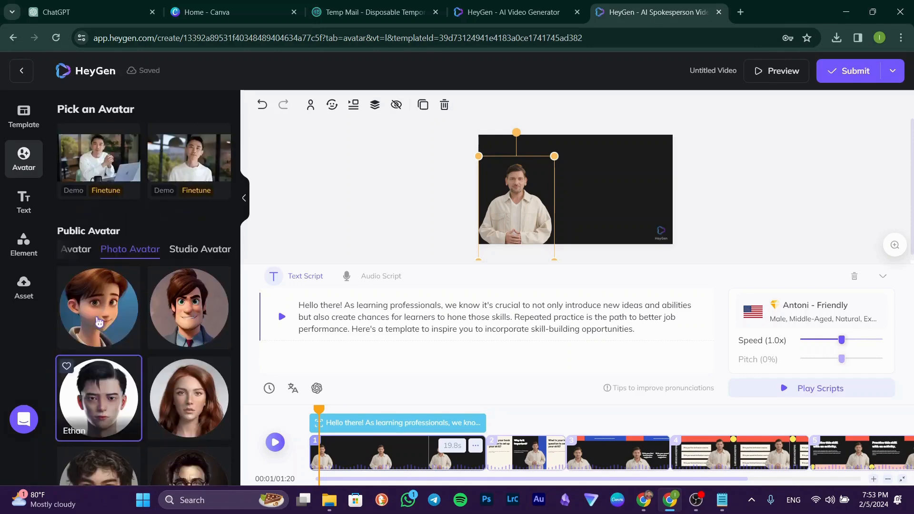
{"action": "left_click", "coordinate": [76, 251]}
{"action": "left_click", "coordinate": [216, 250]}
{"action": "scroll", "coordinate": [195, 372], "scroll_direction": "down", "scroll_amount": 2}
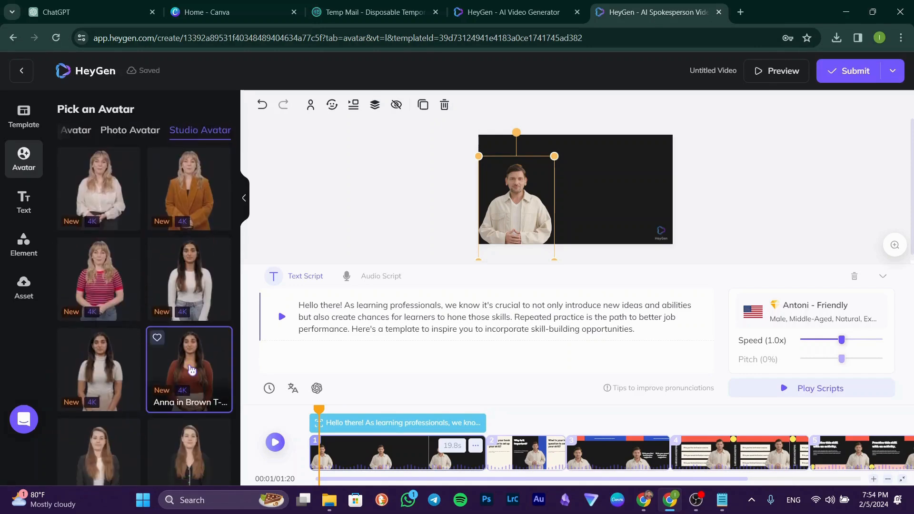
{"action": "left_click", "coordinate": [190, 368]}
{"action": "left_click_drag", "start_coordinate": [524, 218], "coordinate": [581, 208]}
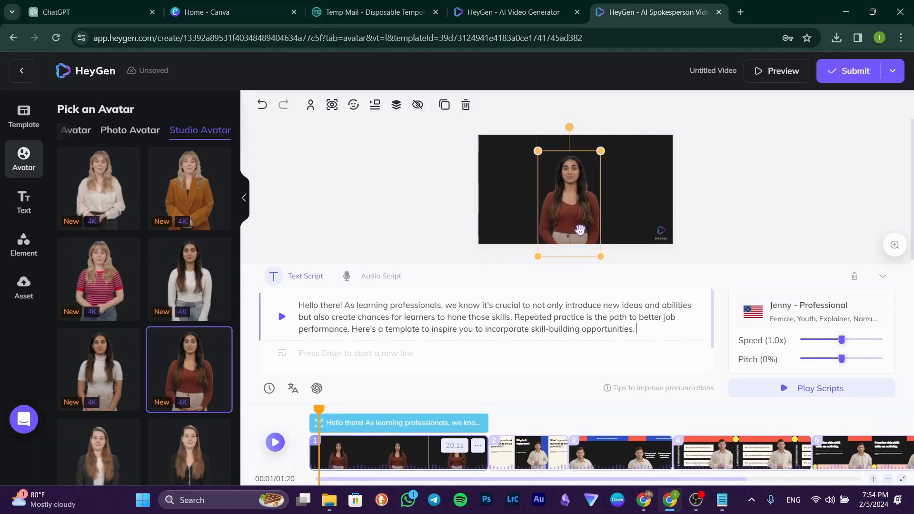
Set the first scene's background colour to pure bright green.
{"action": "left_click", "coordinate": [642, 206]}
{"action": "left_click", "coordinate": [329, 105]}
{"action": "left_click", "coordinate": [320, 202]}
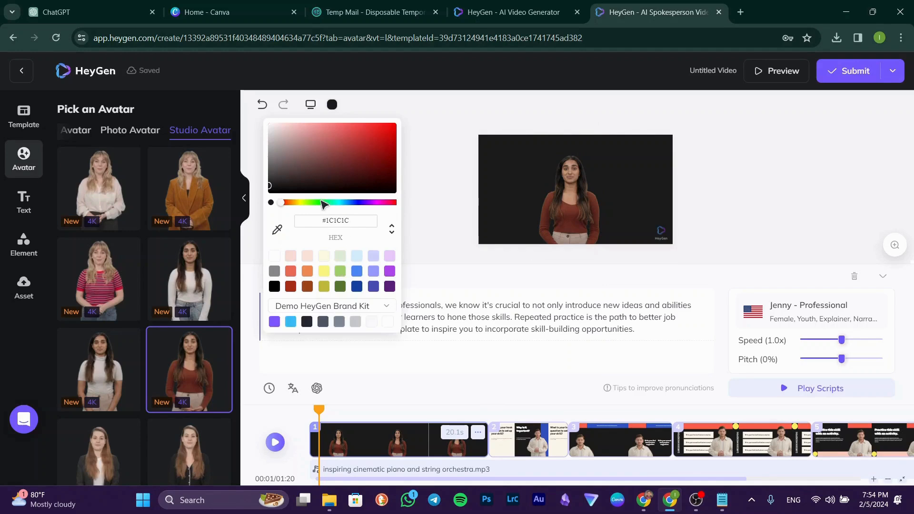
{"action": "left_click", "coordinate": [391, 128]}
{"action": "left_click", "coordinate": [731, 218]}
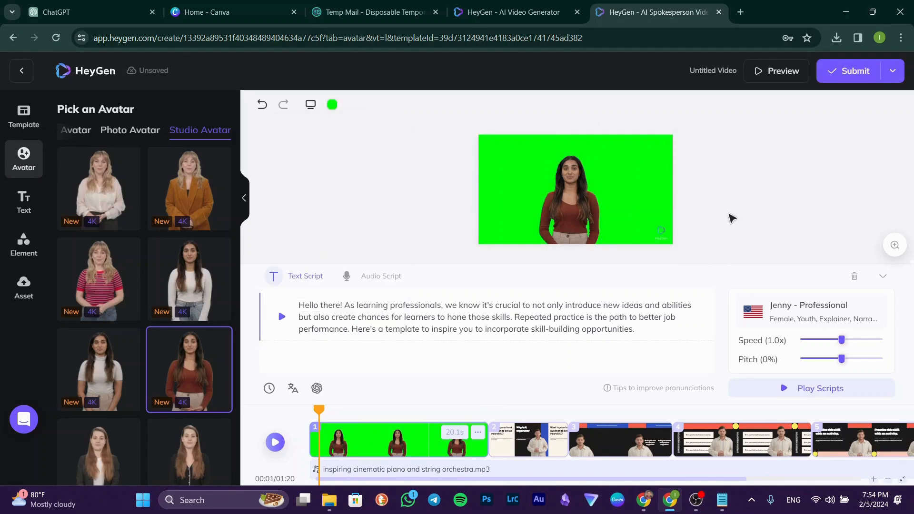
Delete every scene after the green-screen one, confirming each deletion.
{"action": "left_click", "coordinate": [558, 431]}
{"action": "left_click", "coordinate": [519, 399]}
{"action": "left_click", "coordinate": [514, 306]}
{"action": "left_click", "coordinate": [531, 442]}
{"action": "key", "text": "Delete"}
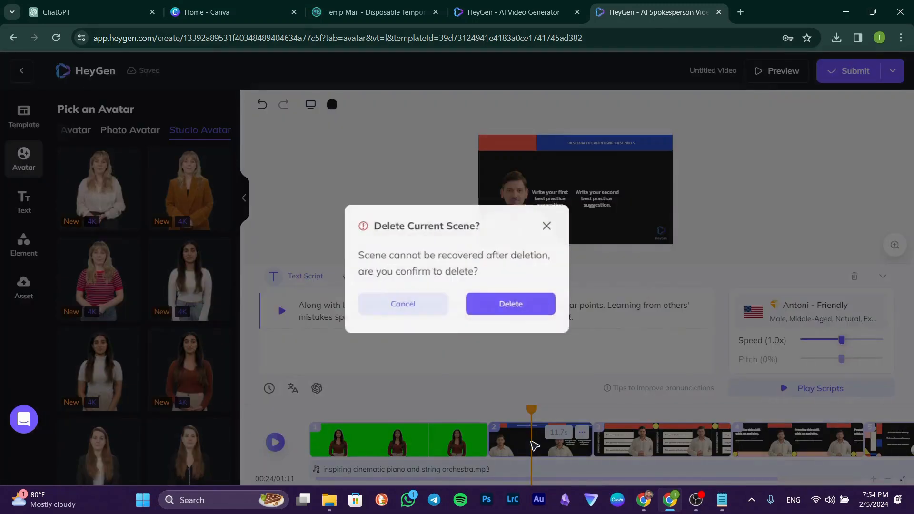
{"action": "left_click", "coordinate": [534, 306]}
{"action": "key", "text": "Delete"}
{"action": "left_click", "coordinate": [534, 306]}
{"action": "key", "text": "Delete"}
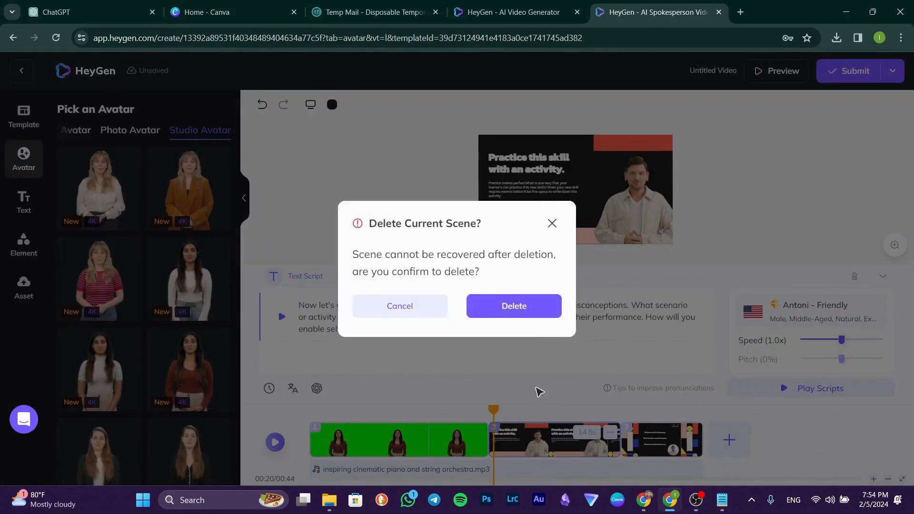
{"action": "left_click", "coordinate": [525, 311]}
{"action": "key", "text": "Delete"}
{"action": "left_click", "coordinate": [524, 313]}
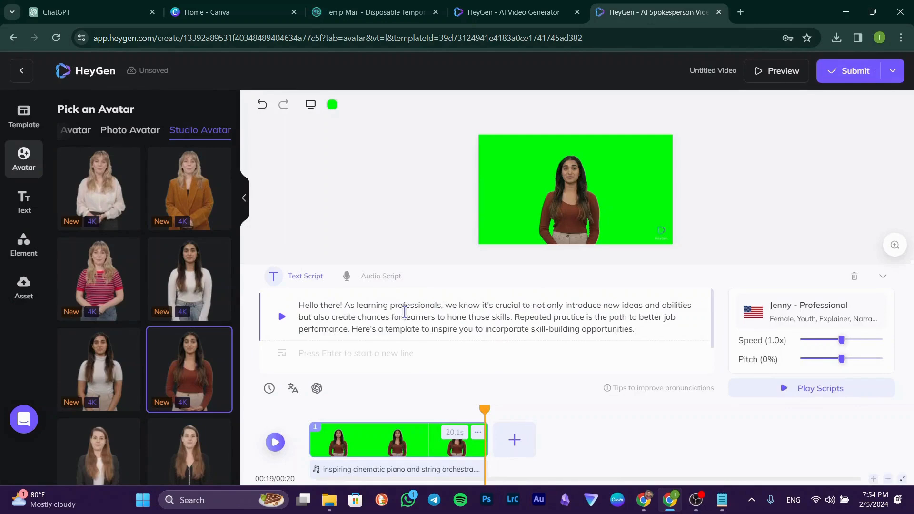
Replace the scene's text script with the "Whether I'm navigating the vibrant streets of Marrakech" paragraph copied from the ChatGPT conversation.
{"action": "left_click_drag", "start_coordinate": [346, 305], "coordinate": [638, 343]}
{"action": "key", "text": "BackSpace"}
{"action": "left_click", "coordinate": [156, 20]}
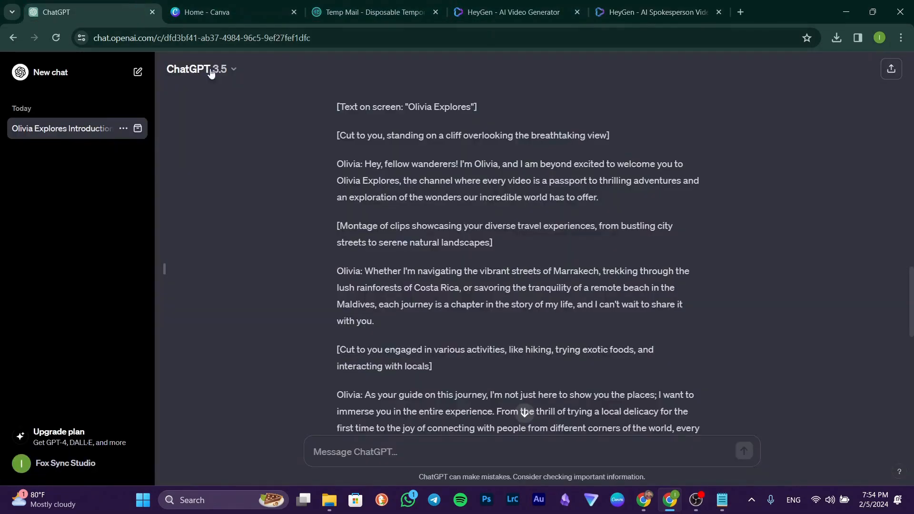
{"action": "left_click_drag", "start_coordinate": [364, 271], "coordinate": [399, 318]}
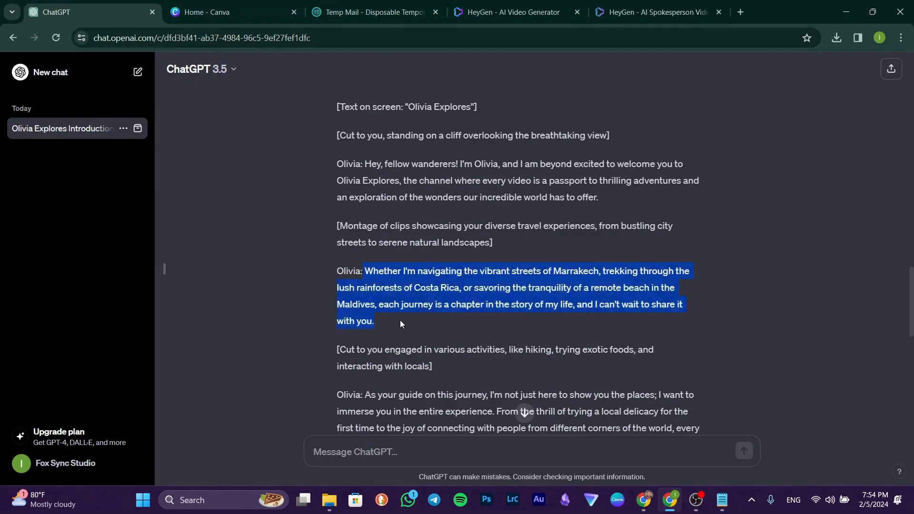
{"action": "left_click", "coordinate": [380, 4]}
{"action": "left_click", "coordinate": [621, 5]}
{"action": "triple_click", "coordinate": [358, 305]}
{"action": "key", "text": "ctrl+v"}
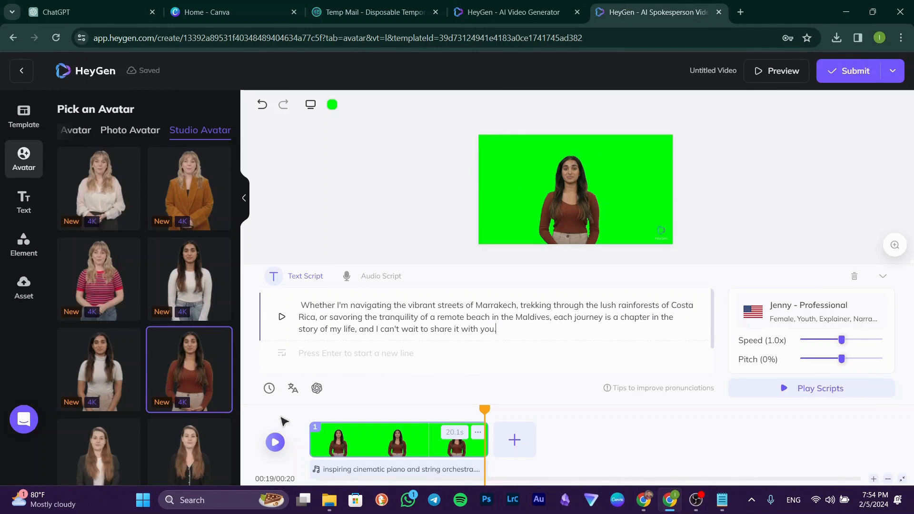
Play a few seconds of the scene to check the narration and submit the video for generation.
{"action": "left_click", "coordinate": [275, 442]}
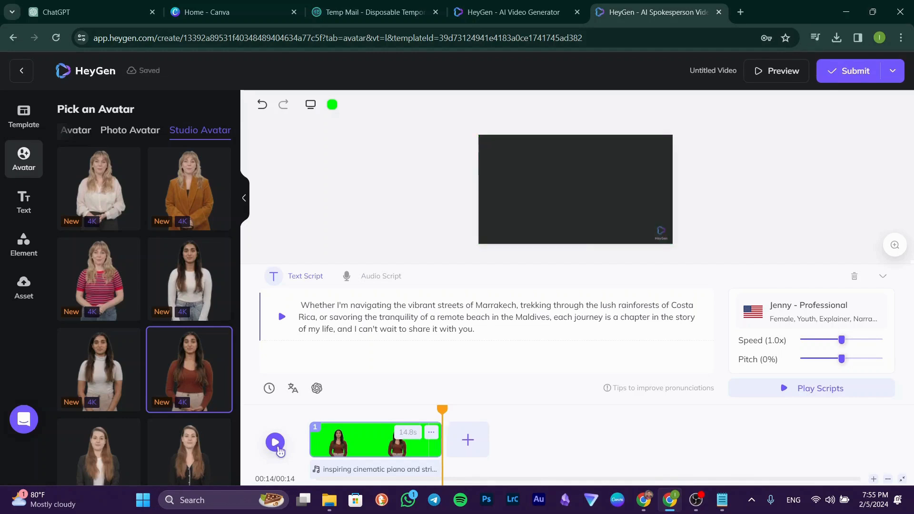
{"action": "left_click", "coordinate": [278, 443]}
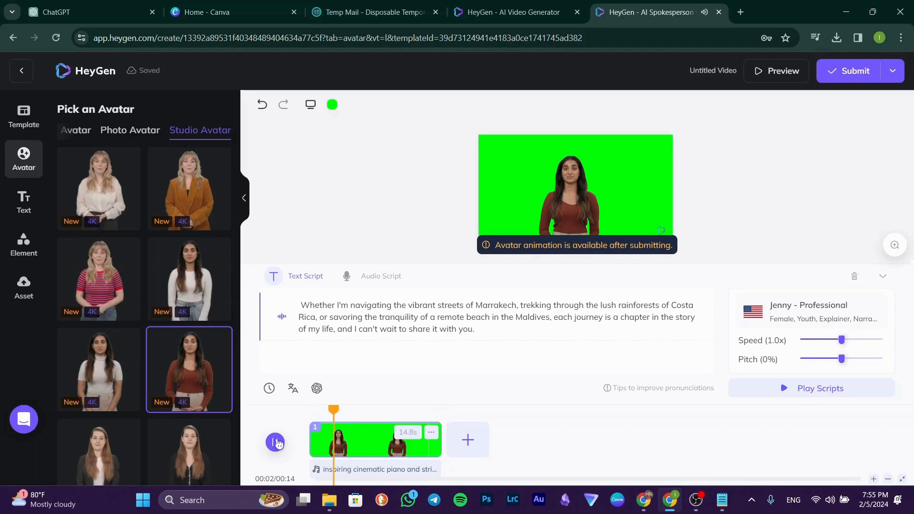
{"action": "left_click", "coordinate": [279, 444]}
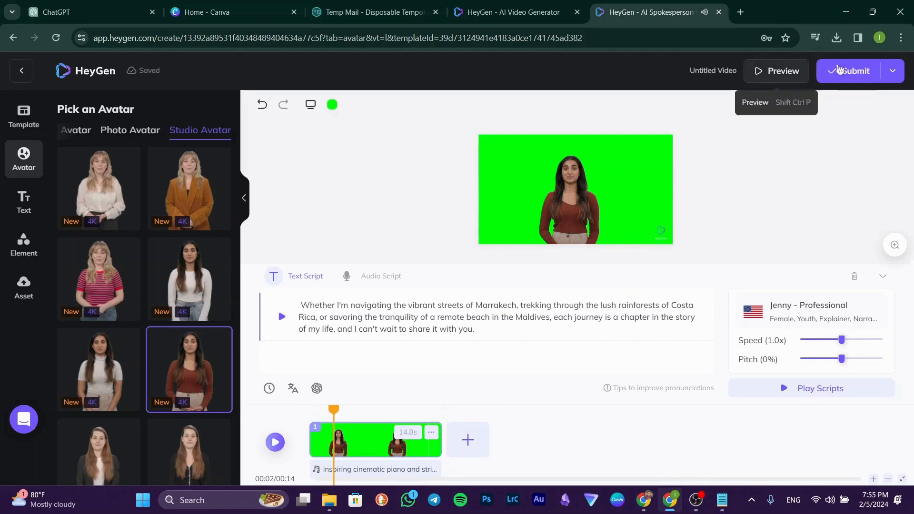
{"action": "left_click", "coordinate": [865, 79]}
{"action": "left_click", "coordinate": [538, 315]}
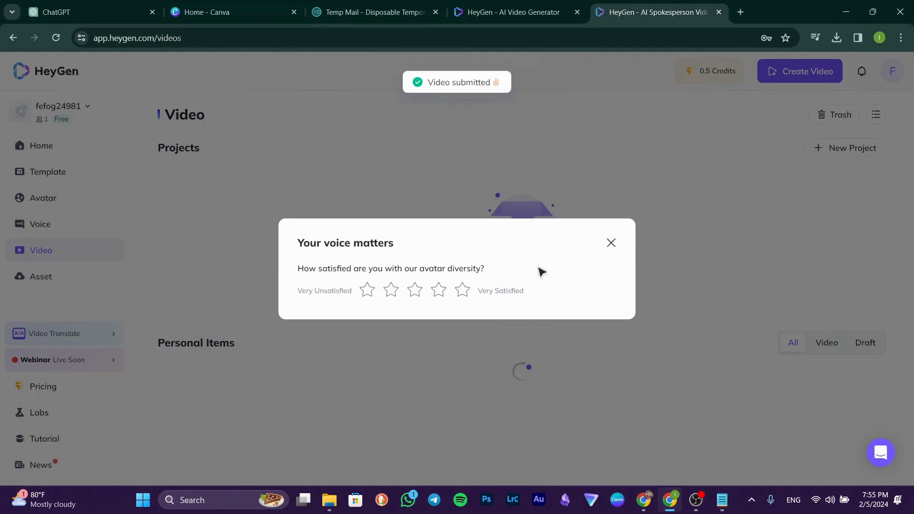
Dismiss the satisfaction survey and preview the downloaded Untitled Video (1).mp4 in the media player.
{"action": "left_click", "coordinate": [610, 242]}
{"action": "scroll", "coordinate": [295, 333], "scroll_direction": "down", "scroll_amount": 1}
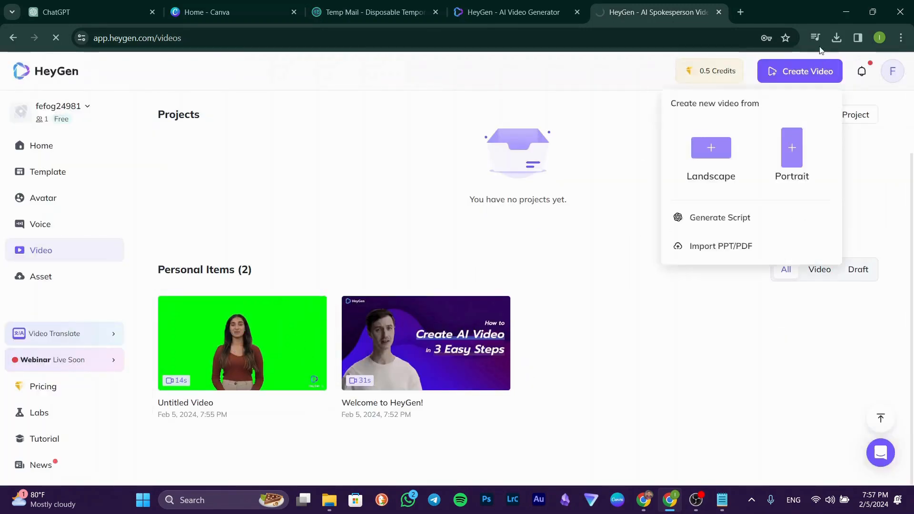
{"action": "left_click", "coordinate": [836, 37]}
{"action": "left_click", "coordinate": [758, 66]}
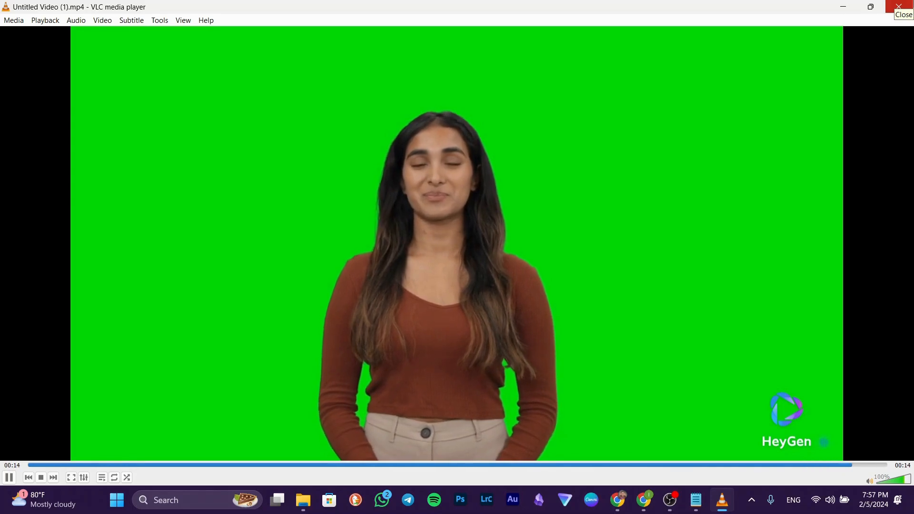
{"action": "left_click", "coordinate": [897, 5]}
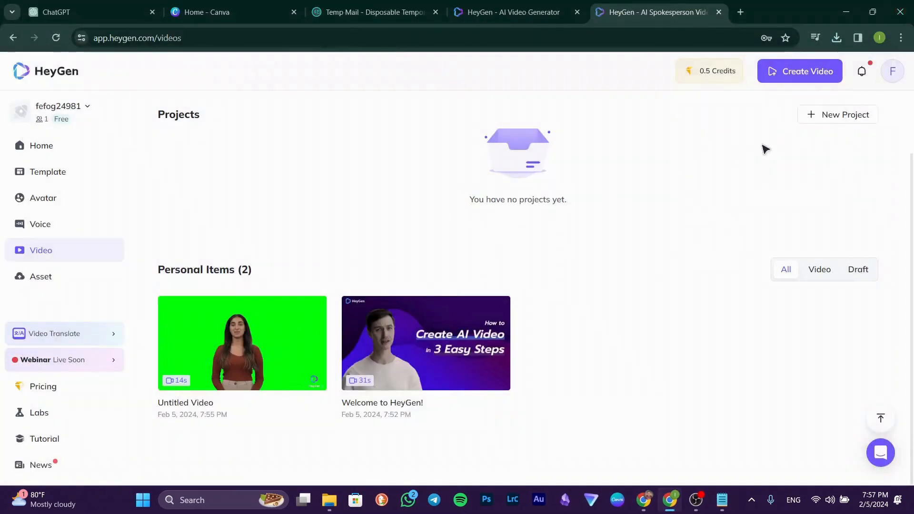
Switch to Canva, create a blank video design and upload Untitled Video (1).mp4 from the Downloads folder.
{"action": "left_click", "coordinate": [238, 14]}
{"action": "left_click", "coordinate": [216, 342]}
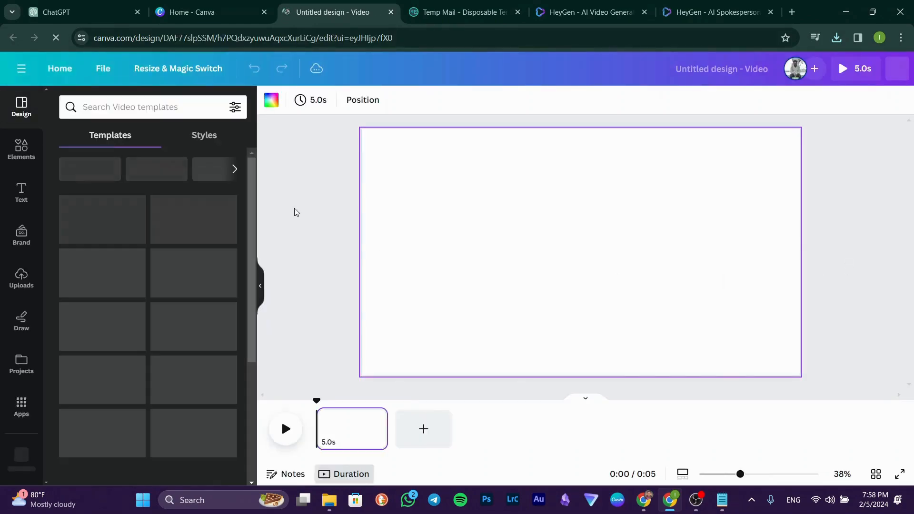
{"action": "left_click", "coordinate": [22, 278]}
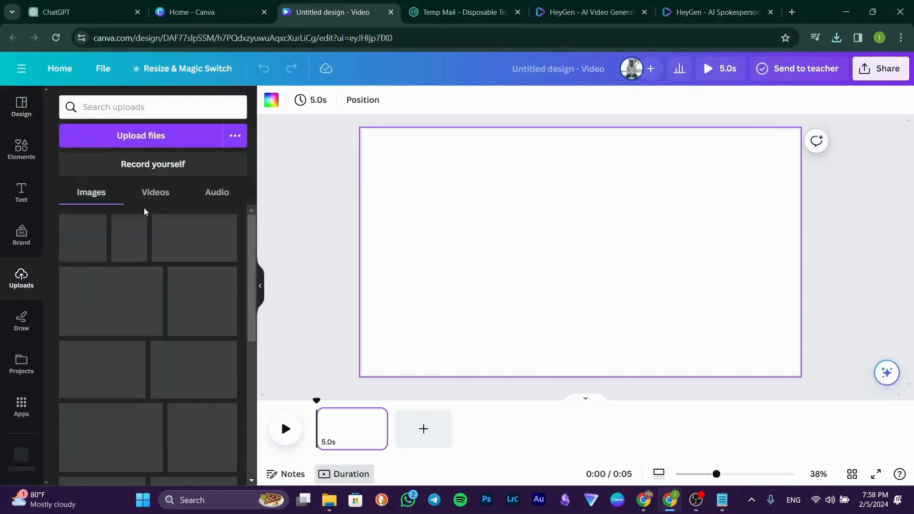
{"action": "left_click", "coordinate": [156, 136]}
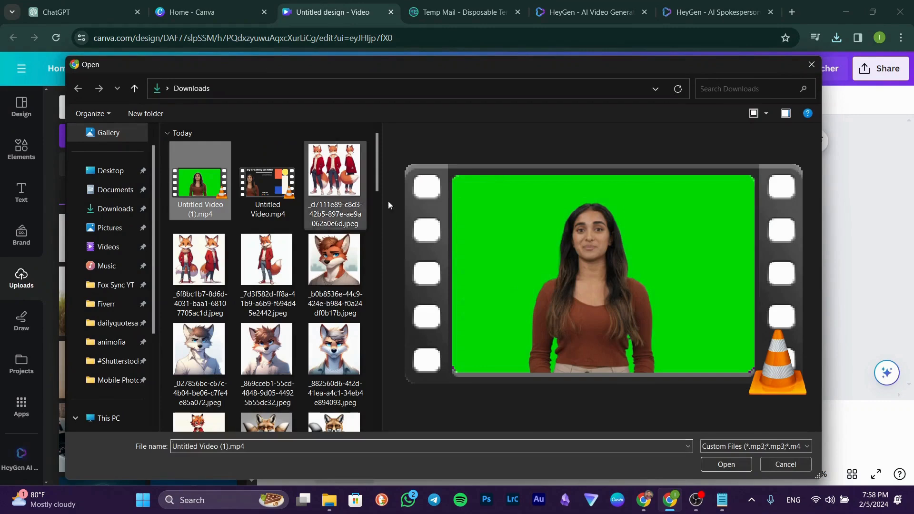
{"action": "left_click", "coordinate": [726, 464]}
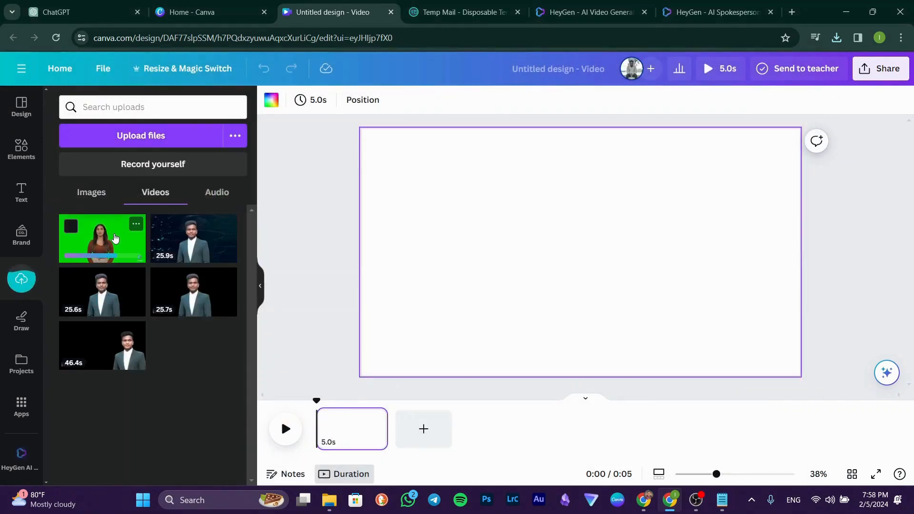
Add the uploaded green-screen avatar video to the page and set it as the page background.
{"action": "left_click", "coordinate": [115, 238]}
{"action": "left_click", "coordinate": [22, 107]}
{"action": "right_click", "coordinate": [476, 180]}
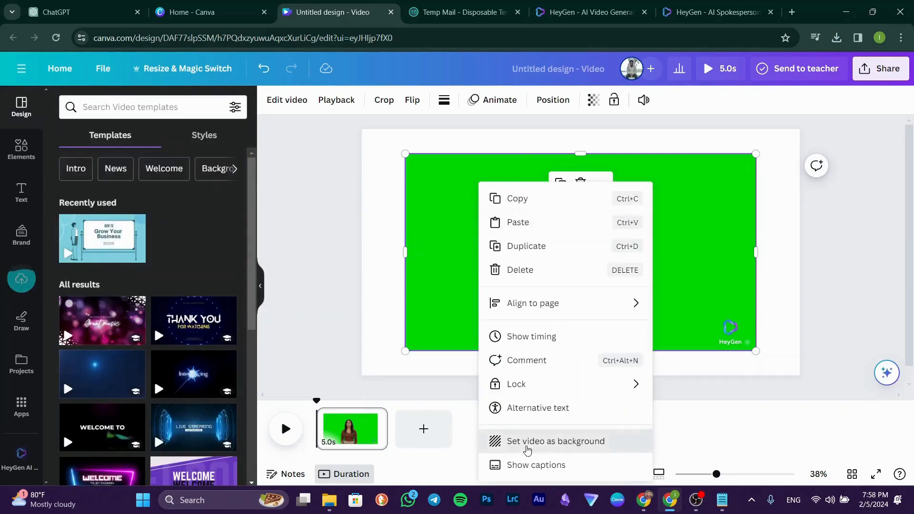
{"action": "left_click", "coordinate": [523, 441]}
Remove the green background from the avatar video with Background Remover and apply the Festive filter, previewing the result.
{"action": "left_click", "coordinate": [278, 102]}
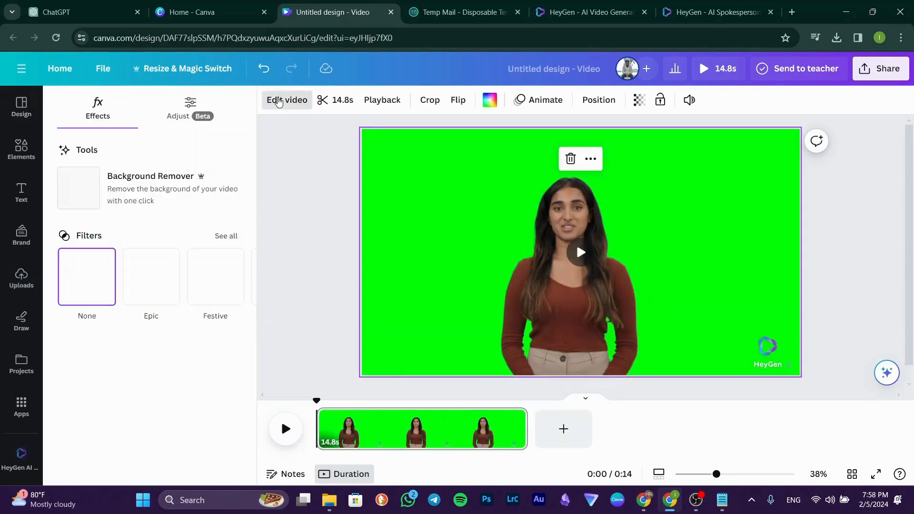
{"action": "left_click", "coordinate": [130, 187]}
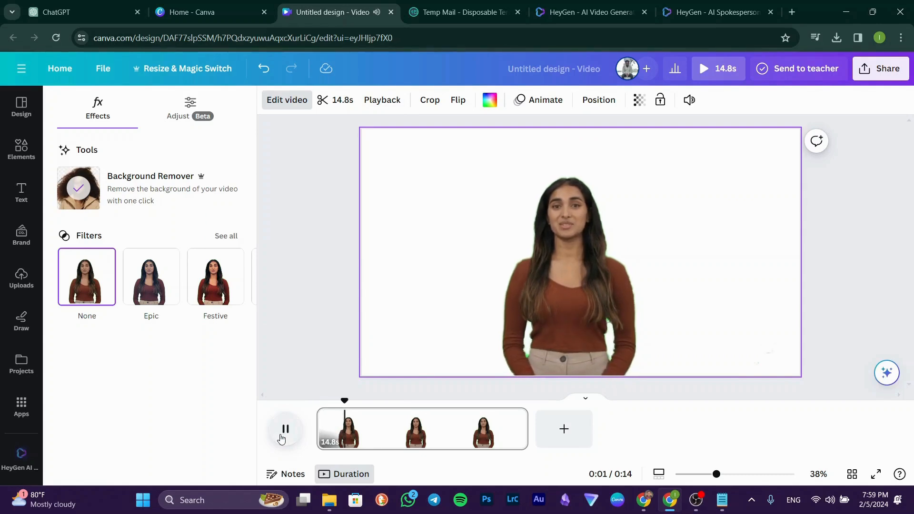
{"action": "left_click", "coordinate": [233, 275]}
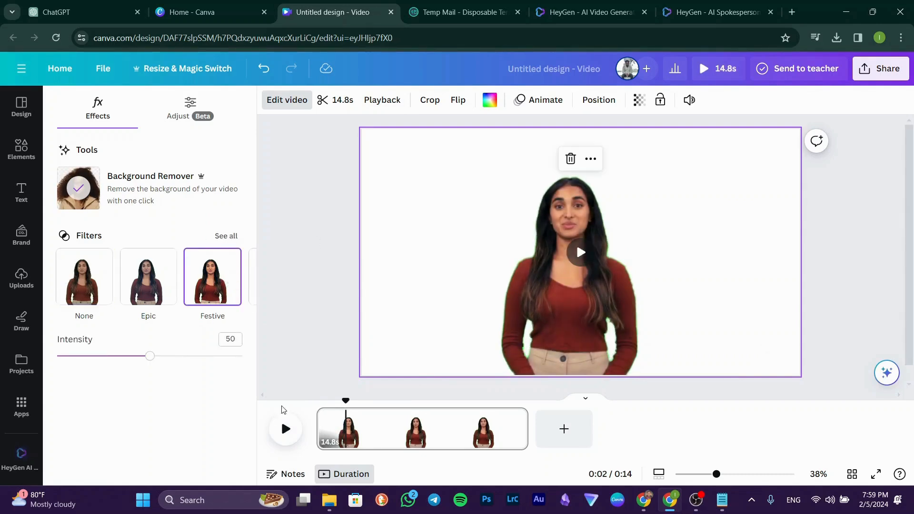
{"action": "left_click", "coordinate": [285, 428]}
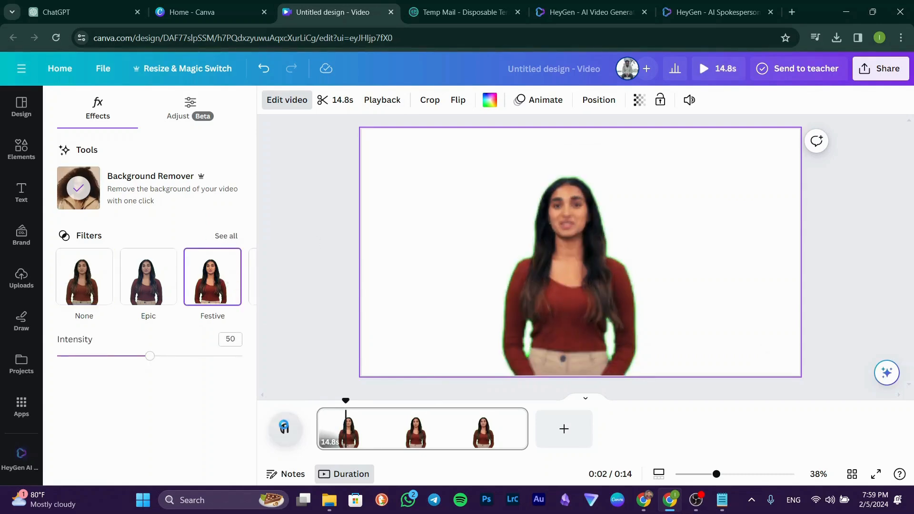
{"action": "left_click", "coordinate": [286, 430]}
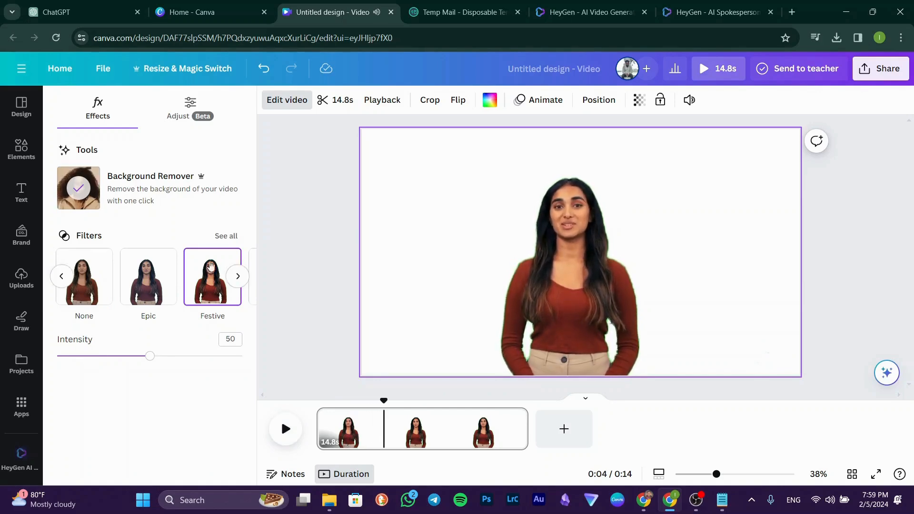
{"action": "left_click", "coordinate": [226, 236]}
{"action": "scroll", "coordinate": [230, 332], "scroll_direction": "down", "scroll_amount": 6}
{"action": "scroll", "coordinate": [230, 333], "scroll_direction": "up", "scroll_amount": 6}
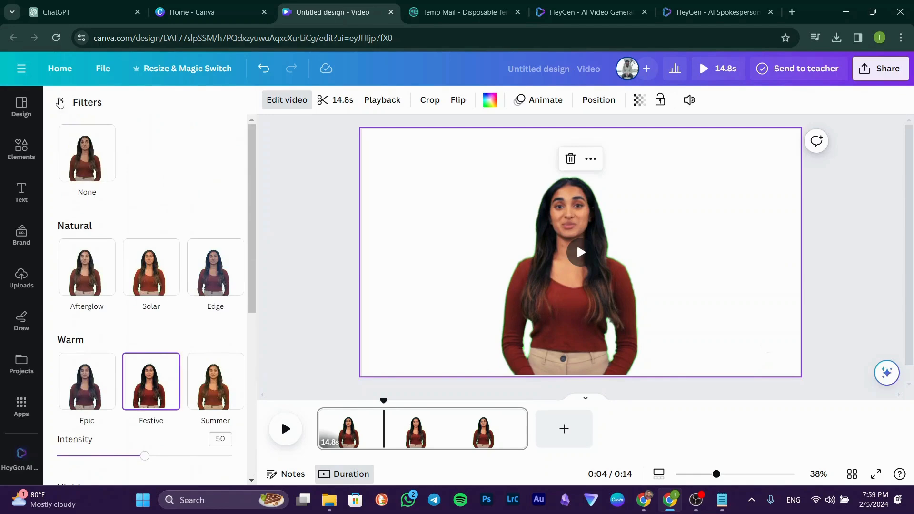
{"action": "left_click", "coordinate": [61, 102]}
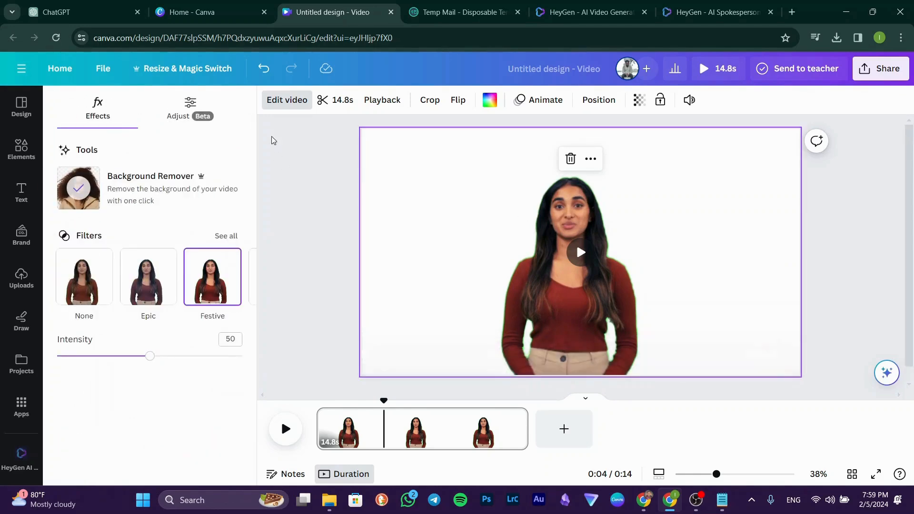
Search the elements for "travelling background" and add the blue world map video with the airplane to the page.
{"action": "left_click", "coordinate": [13, 161]}
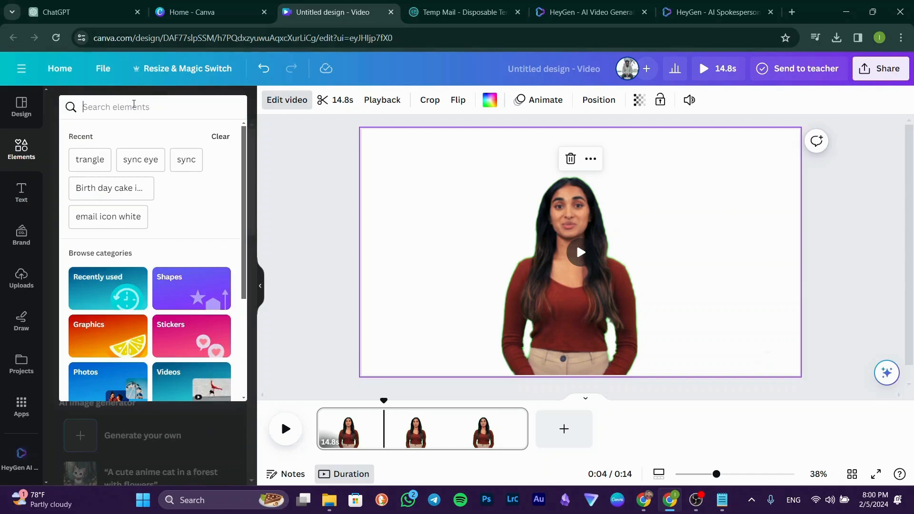
{"action": "left_click", "coordinate": [134, 106]}
{"action": "type", "text": "travelling backgro"}
{"action": "key", "text": "Return"}
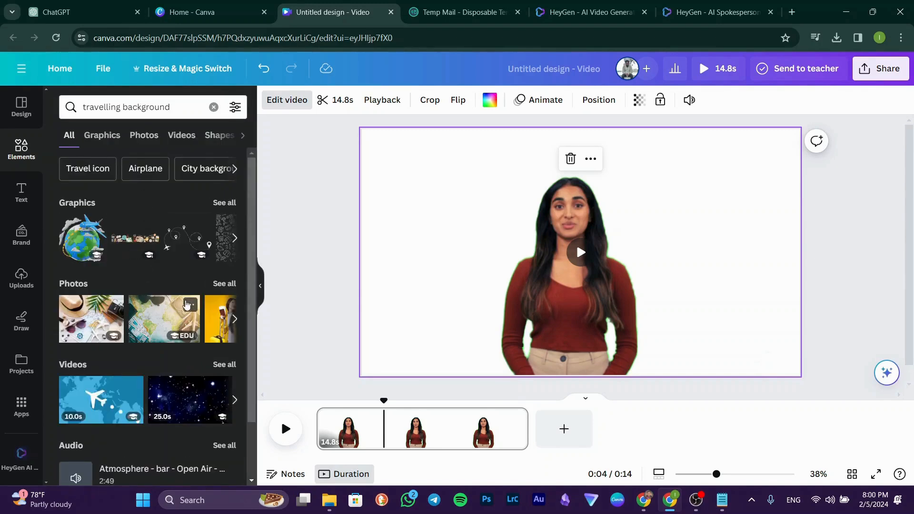
{"action": "scroll", "coordinate": [222, 292], "scroll_direction": "down", "scroll_amount": 1}
{"action": "left_click", "coordinate": [125, 327]}
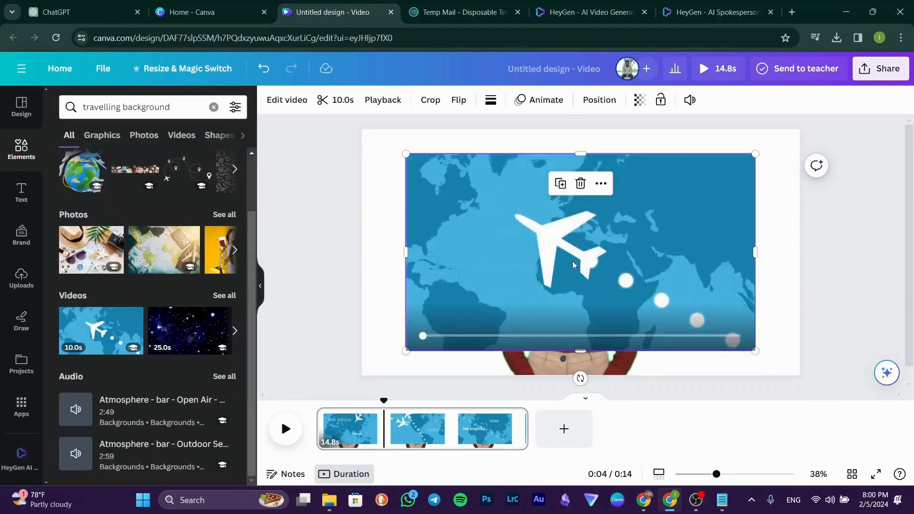
Try setting the airplane map video as the page background, preview it and undo the change.
{"action": "right_click", "coordinate": [641, 305]}
{"action": "left_click", "coordinate": [688, 441]}
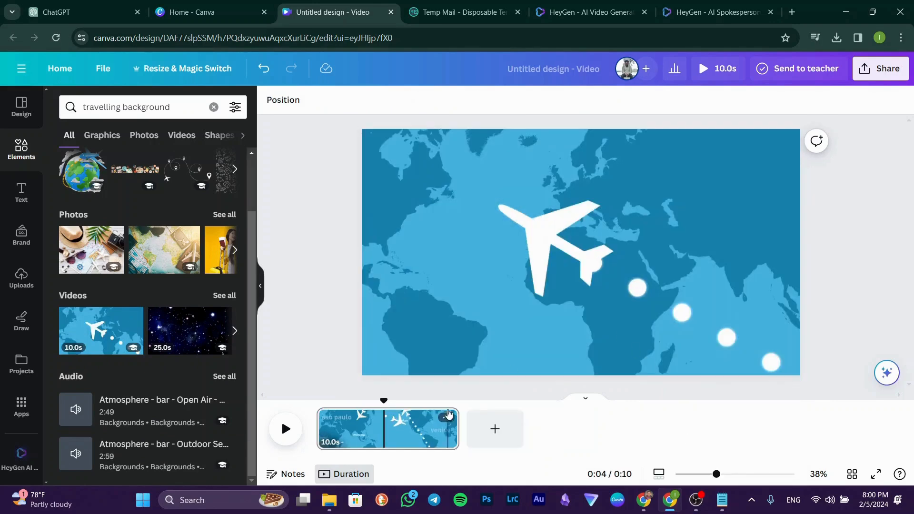
{"action": "left_click", "coordinate": [285, 428]}
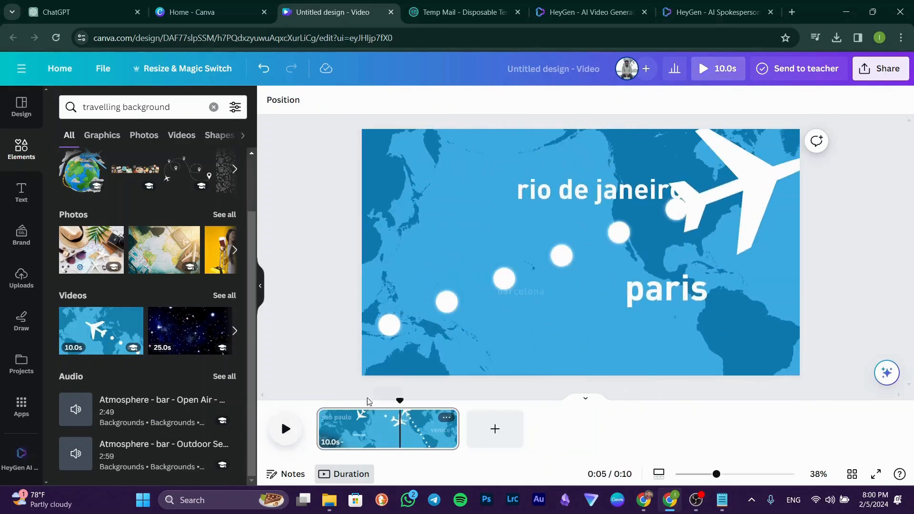
{"action": "key", "text": "ctrl+z"}
Detach the avatar video from the page background so that it is a separate element.
{"action": "left_click", "coordinate": [550, 367]}
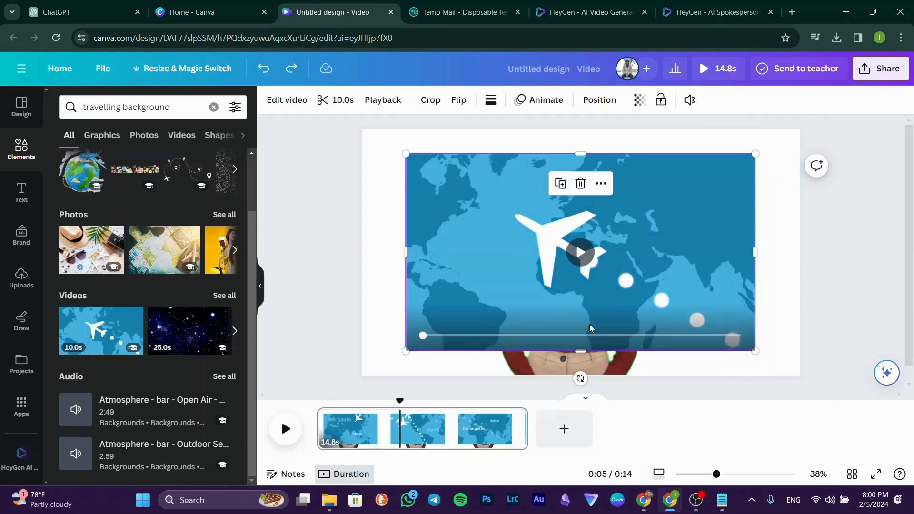
{"action": "right_click", "coordinate": [550, 367]}
{"action": "left_click", "coordinate": [600, 439]}
Move the avatar video lower on the page and set the airplane map video as the background.
{"action": "left_click", "coordinate": [605, 187]}
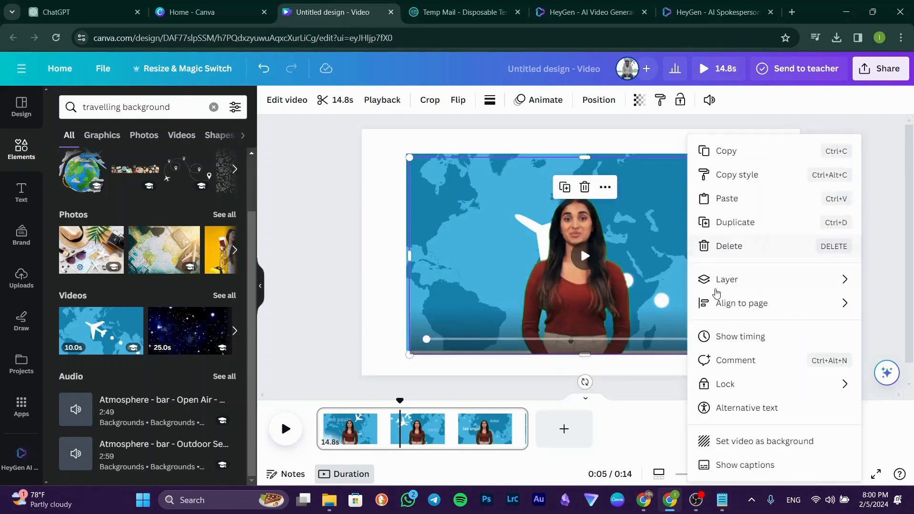
{"action": "left_click_drag", "start_coordinate": [550, 269], "coordinate": [566, 329]}
{"action": "right_click", "coordinate": [533, 184]}
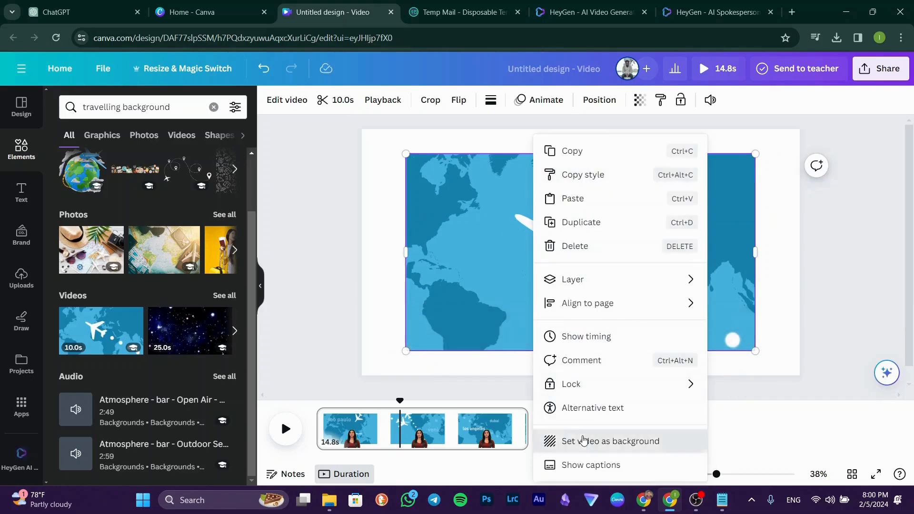
{"action": "left_click", "coordinate": [581, 438]}
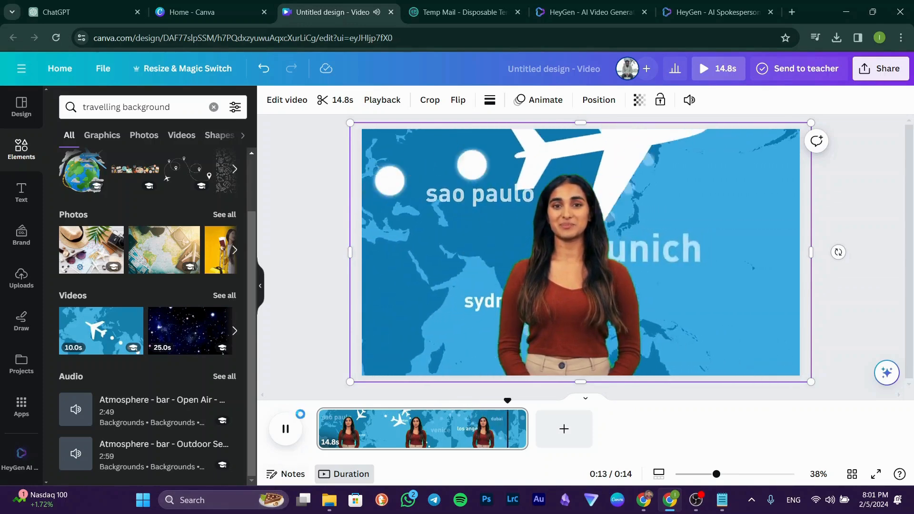
Download the finished design as an MP4 video at 1080p (HD) quality.
{"action": "left_click", "coordinate": [880, 68]}
{"action": "left_click", "coordinate": [747, 373]}
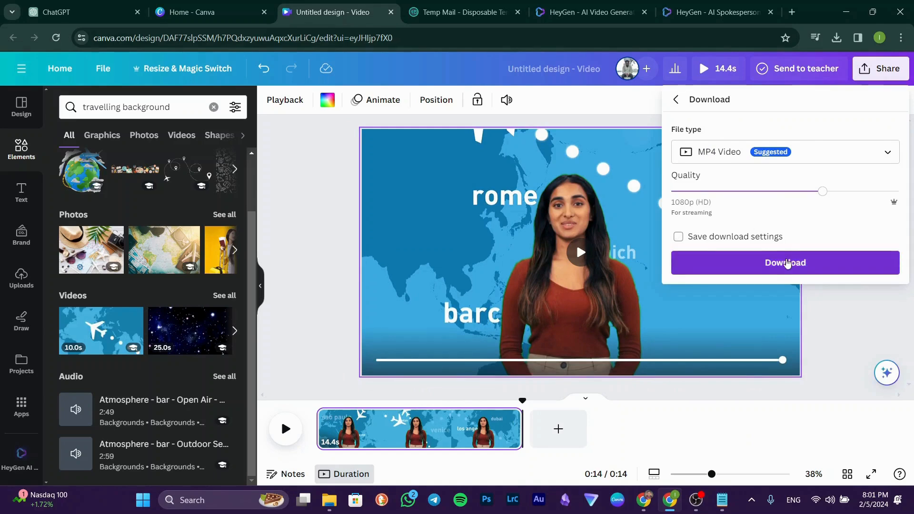
{"action": "left_click", "coordinate": [785, 263]}
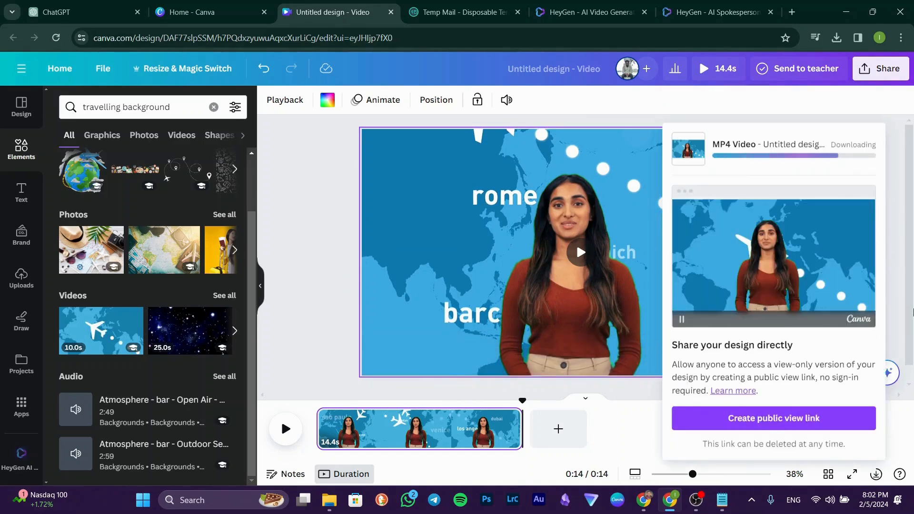